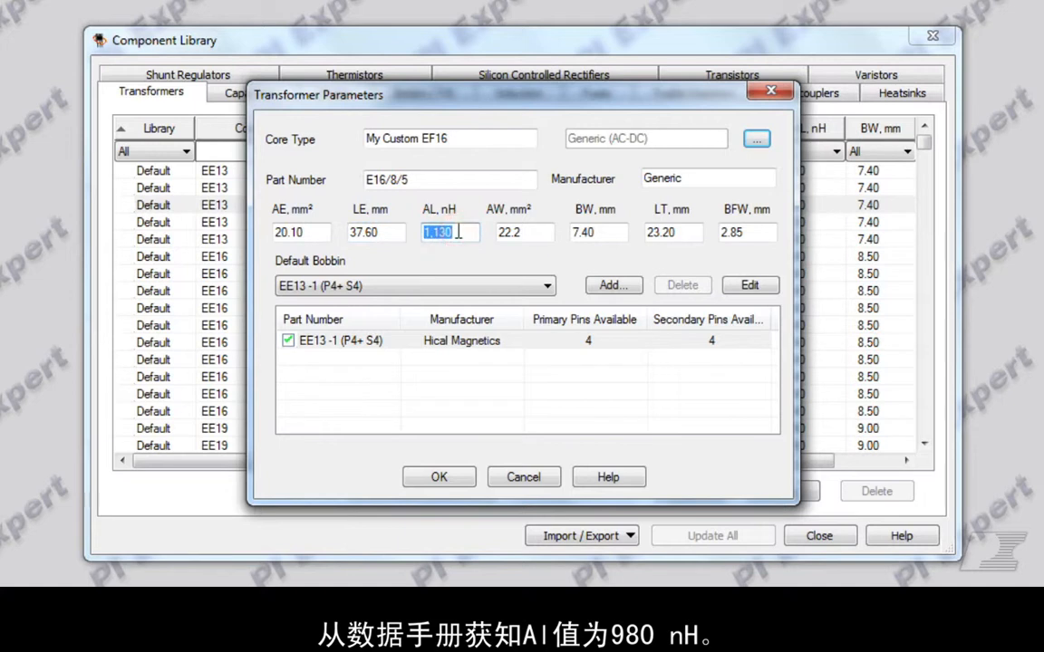
- Set the custom EF16 core's AL to 980 nH, AW to 21.6 mm² and BW to 9.40 mm
text(980)
double_click(535, 232)
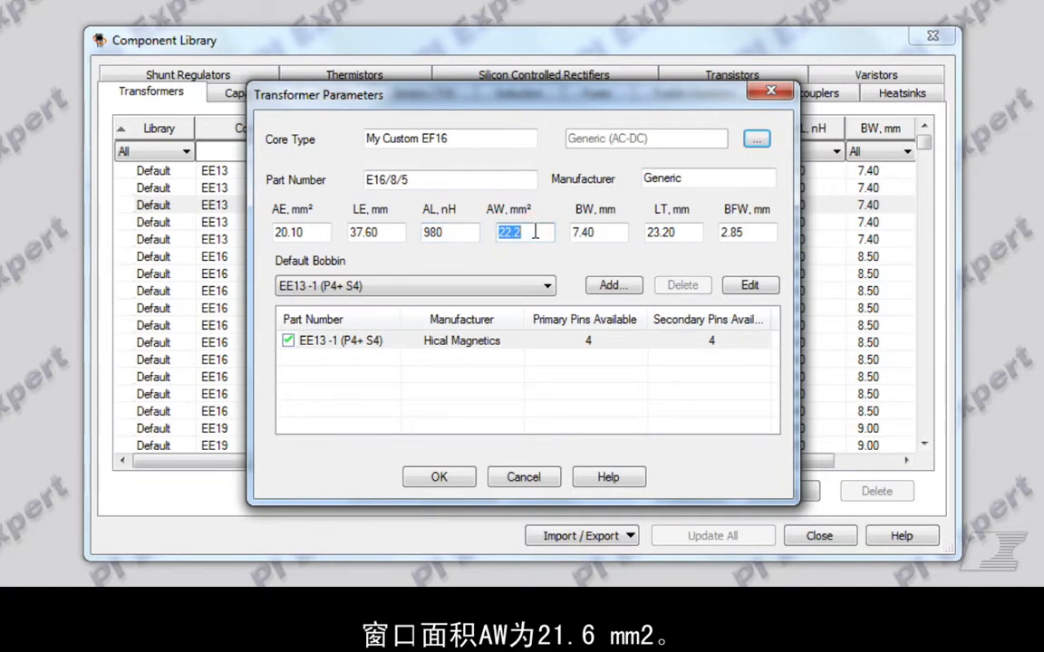
text(21.6)
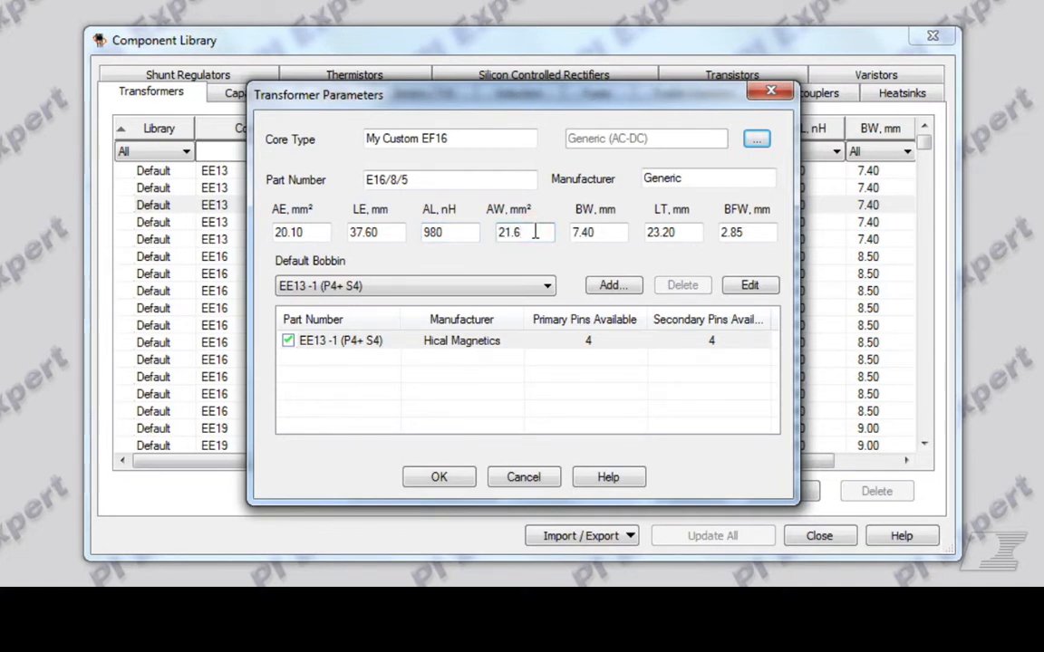
double_click(614, 230)
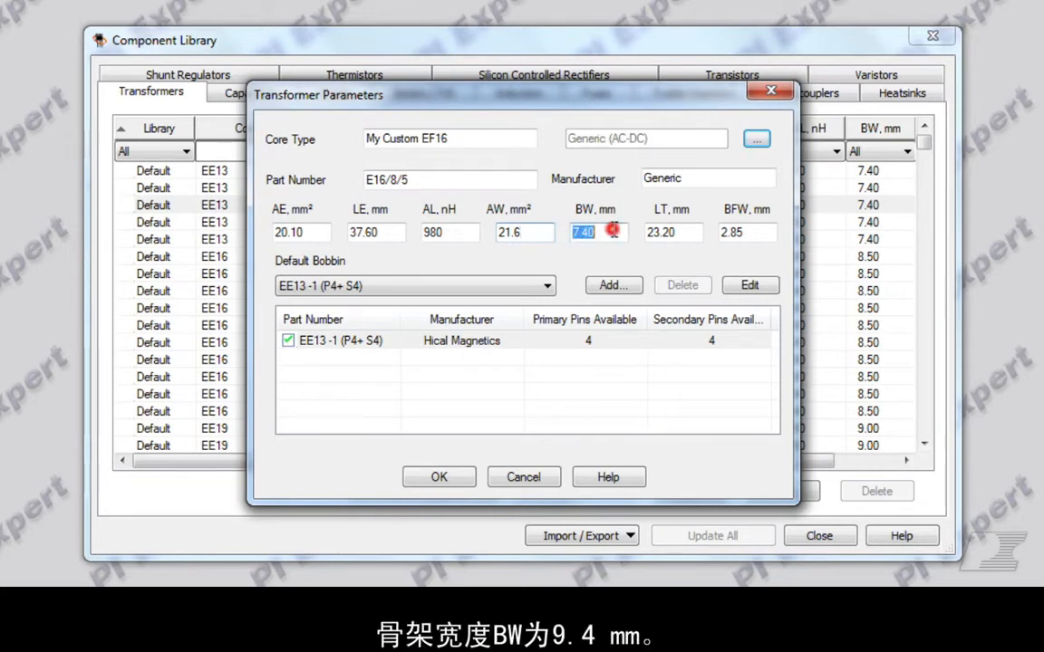
text(9.)
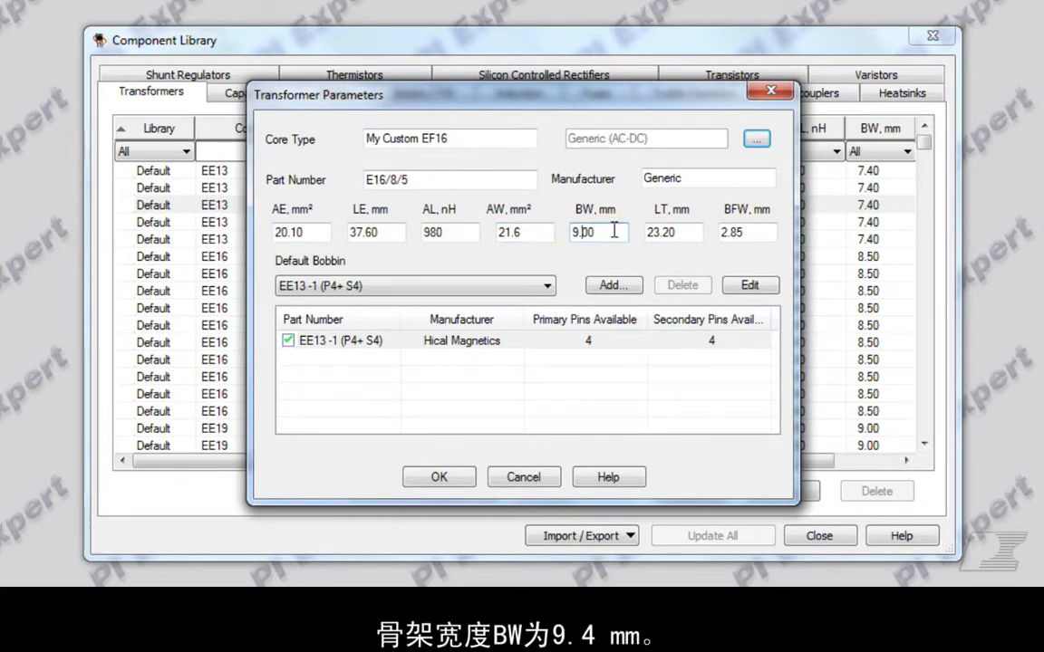
text(4)
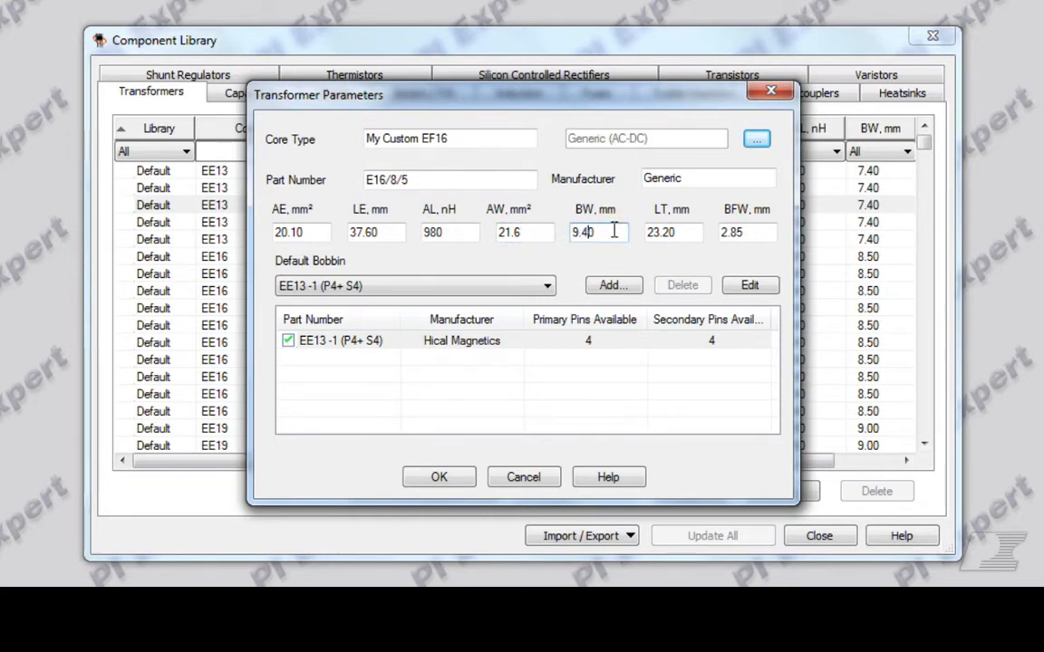
- Set the custom EF16 core's LT to 31 mm and BFW to 2.25 mm
double_click(685, 232)
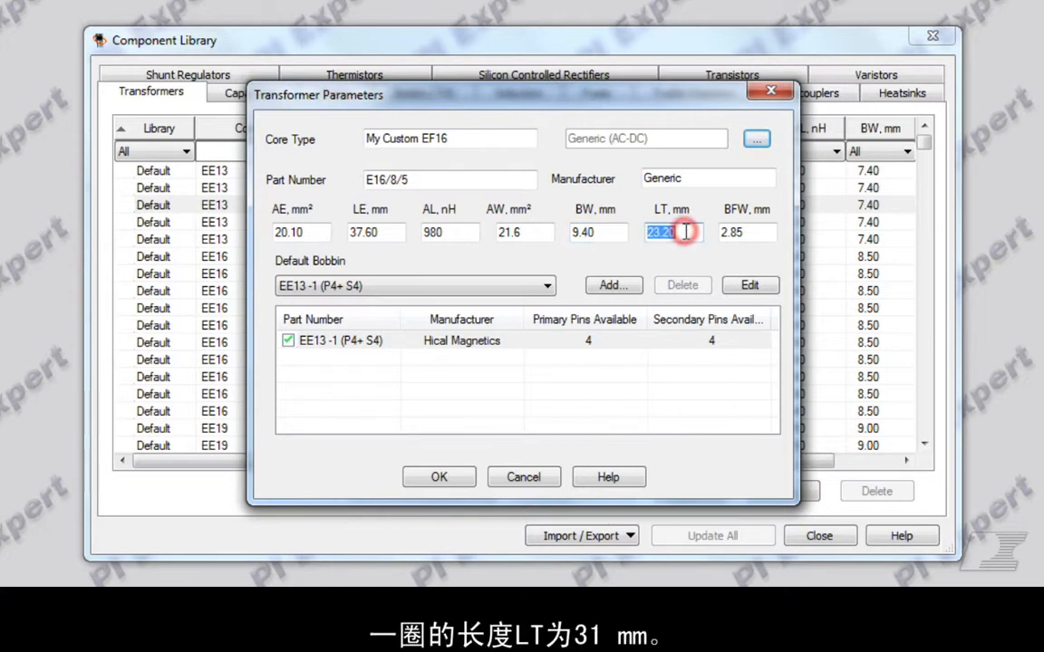
text(31)
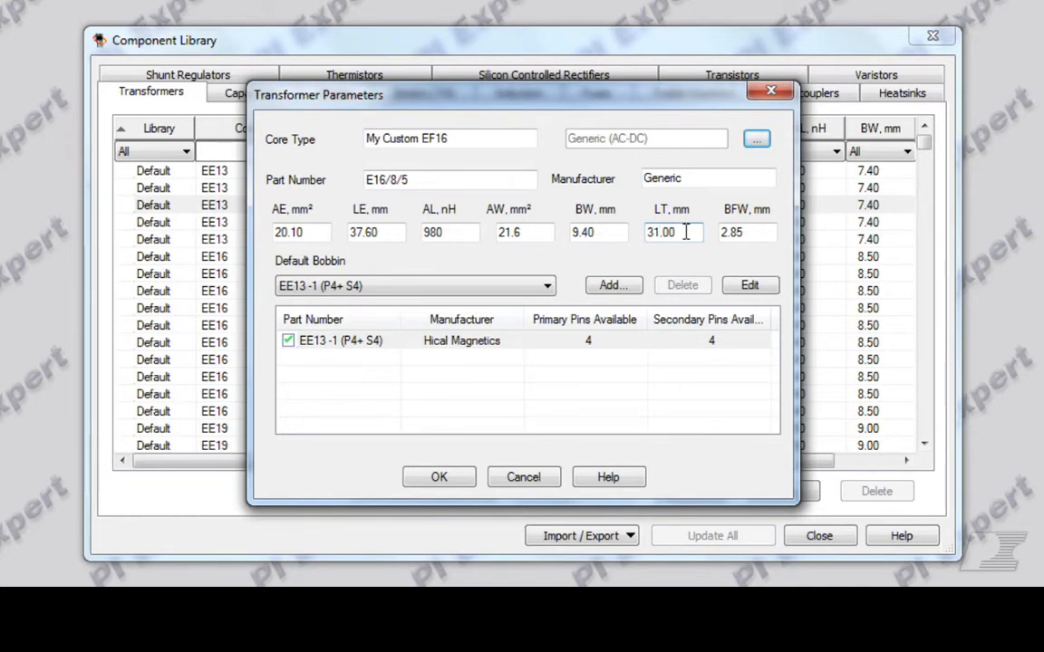
double_click(754, 232)
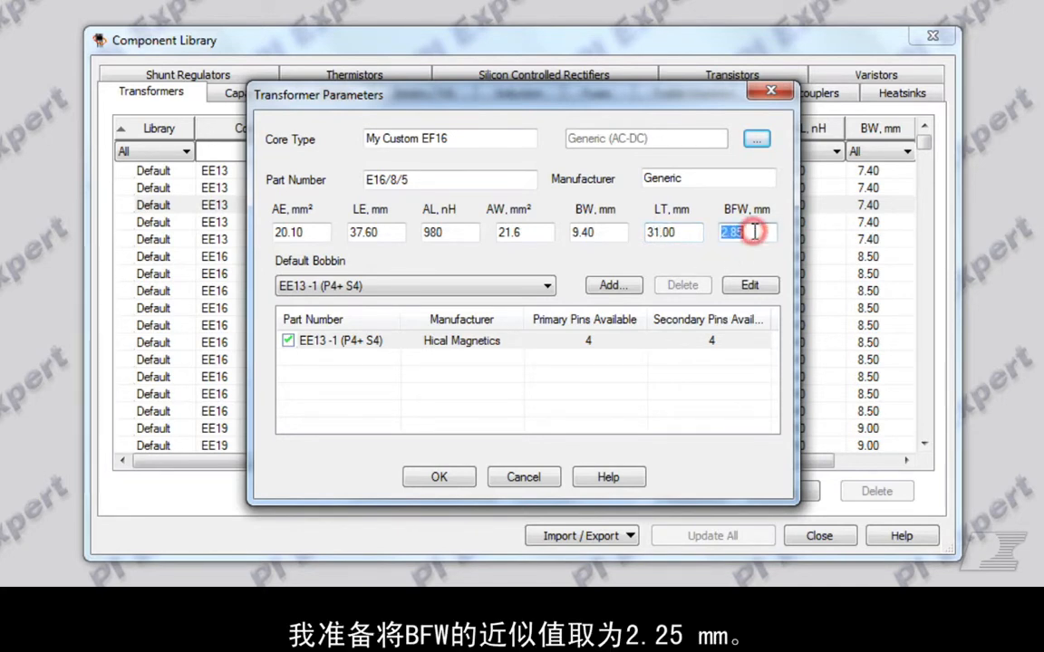
text(2.25)
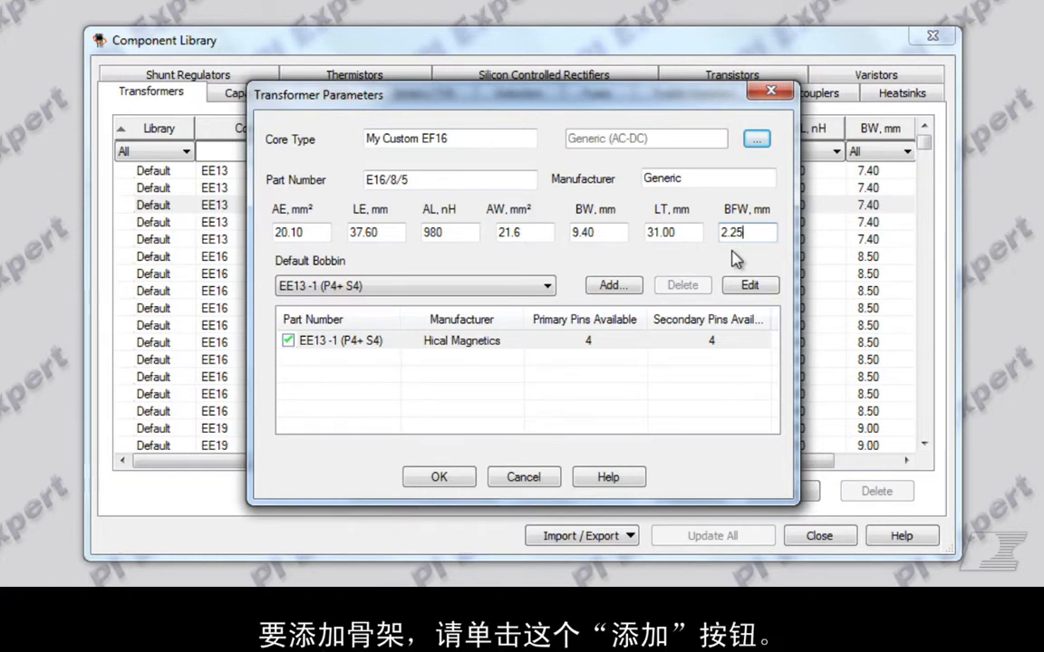
- Add a new bobbin to the core with the part number My EF16 Bobbin(P4+S4)
click(609, 287)
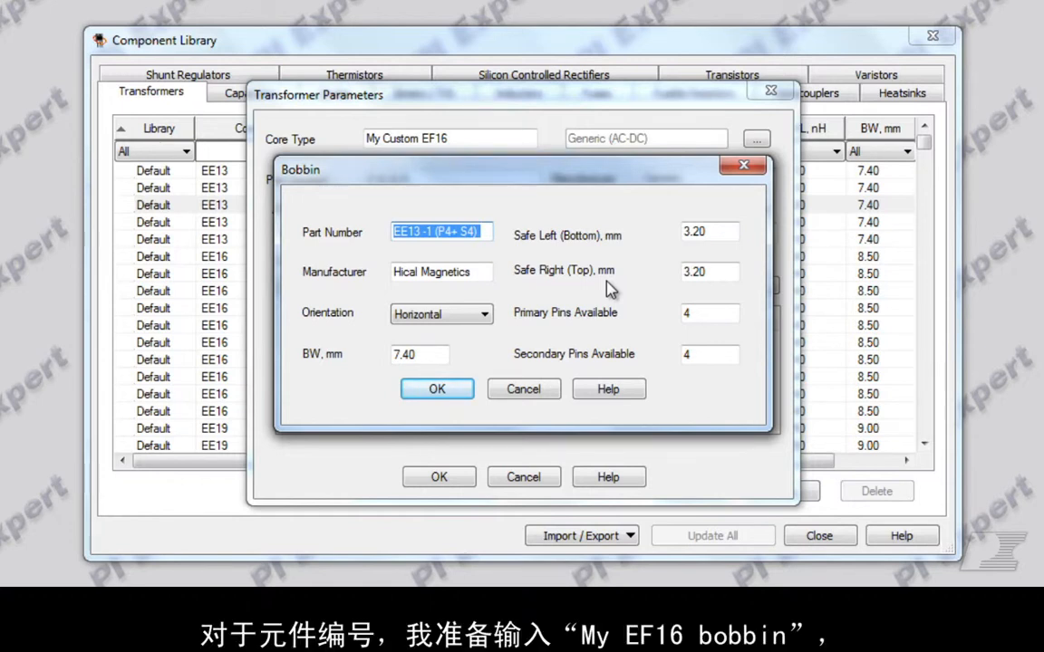
text(My )
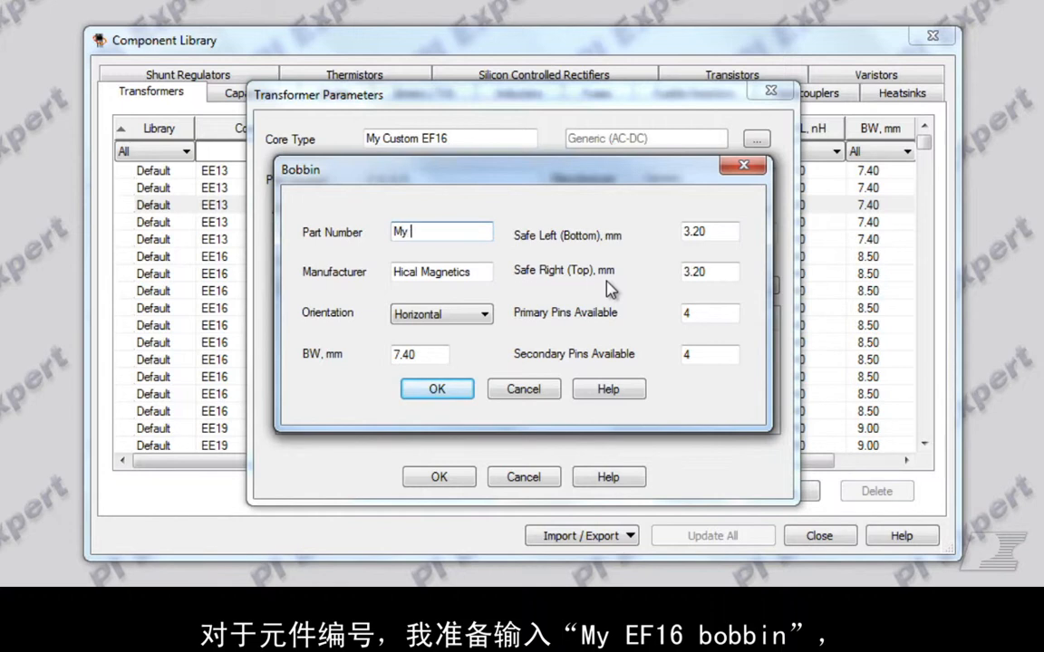
text(EF16 )
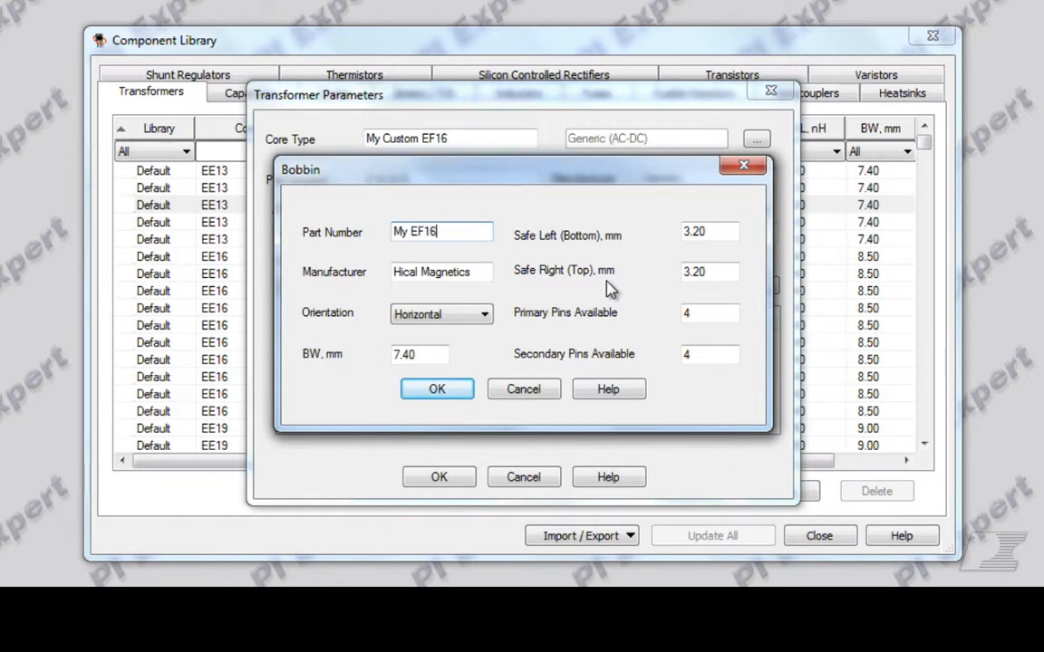
text(Bobbin)
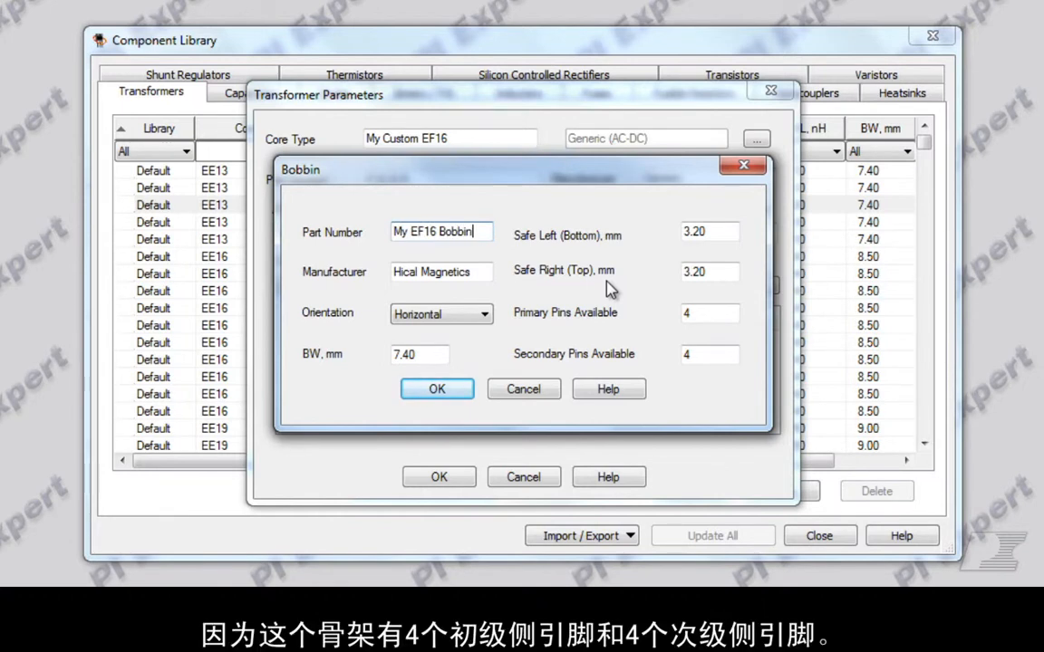
text((P)
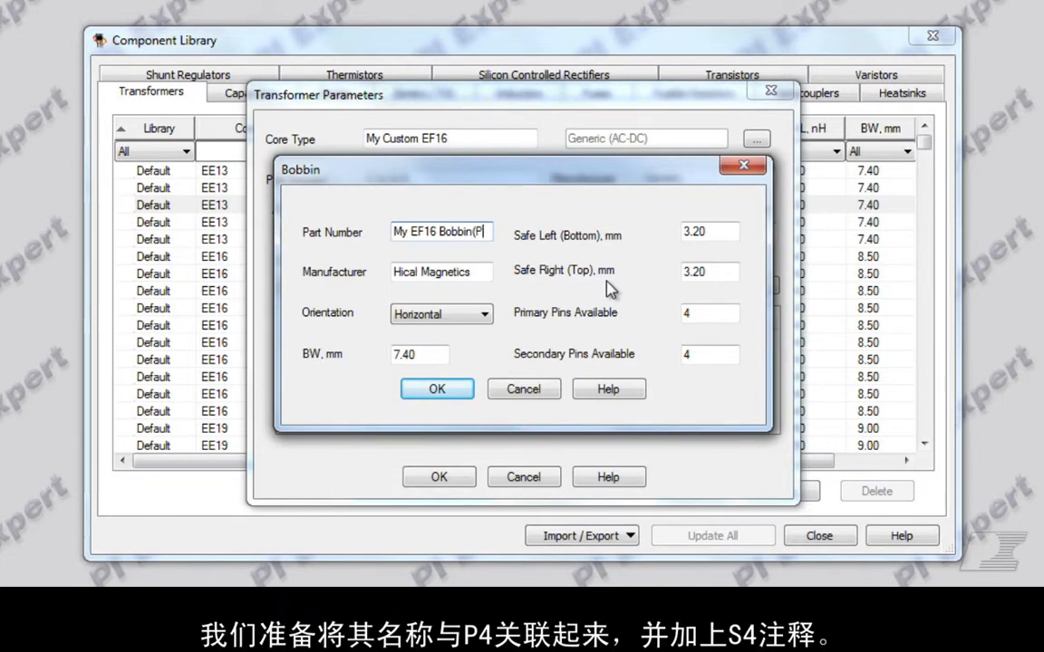
text(4+)
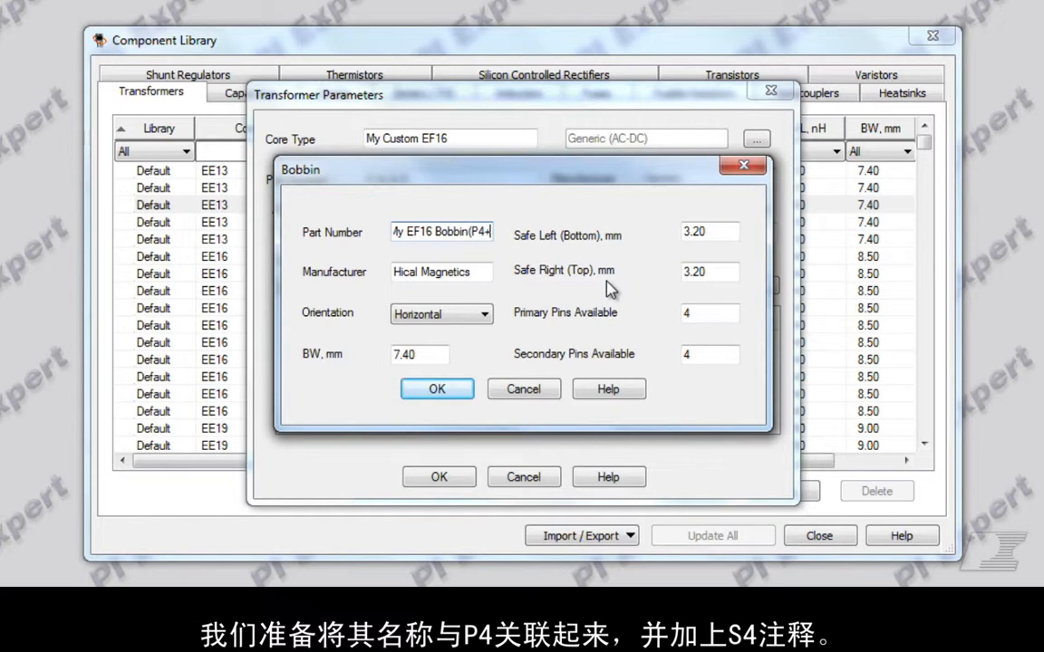
text(S4)
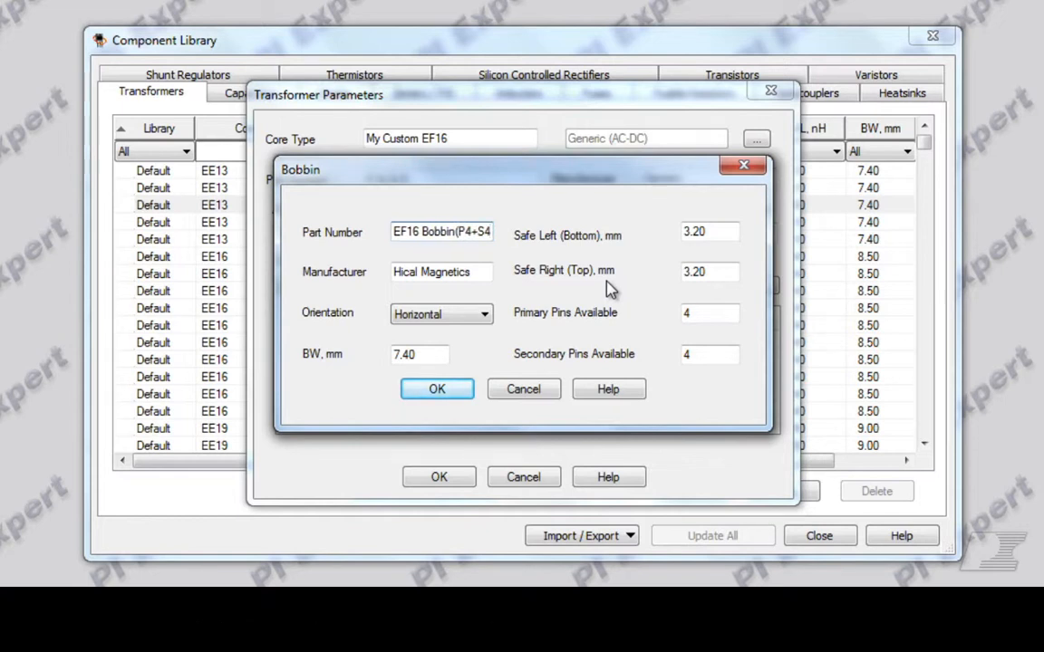
text())
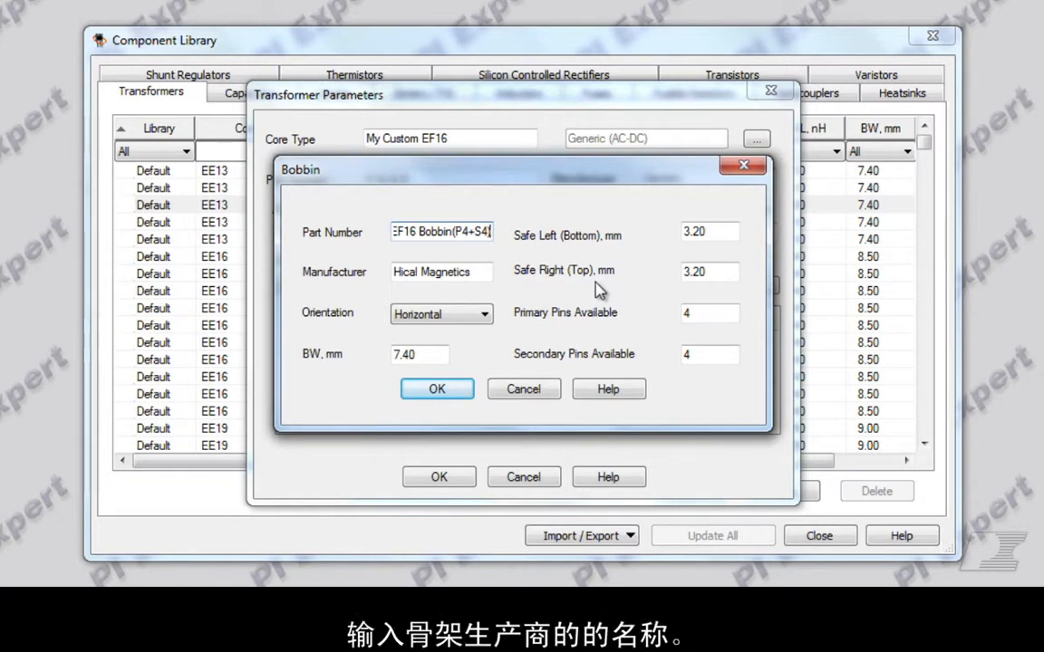
- Set the new bobbin's manufacturer to Generic and its orientation to Horizontal
drag(457, 273, 394, 274)
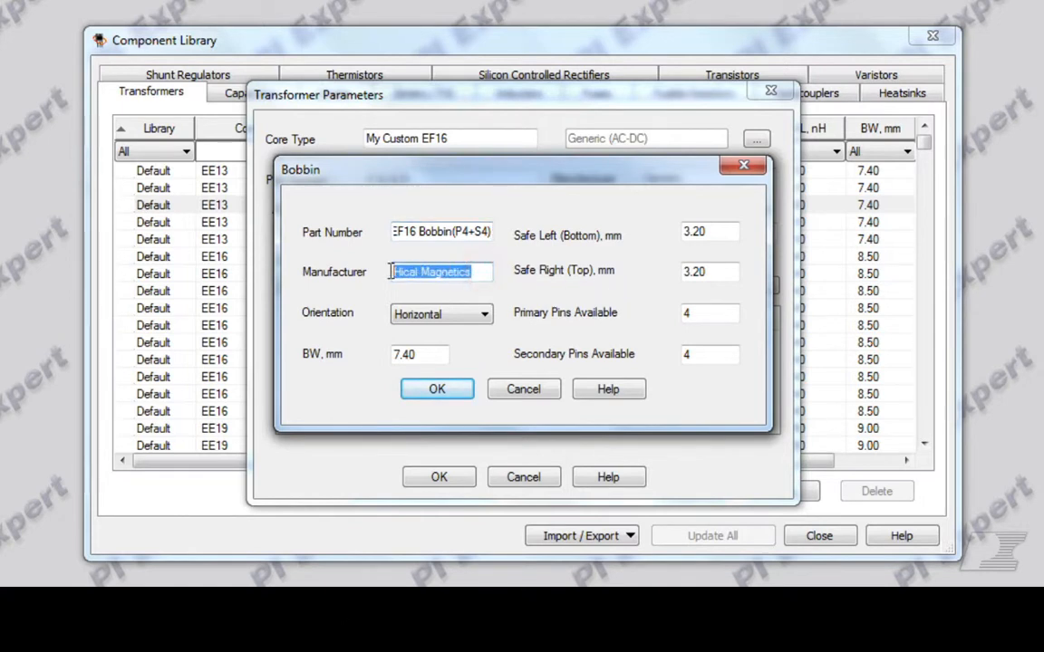
text(Ge)
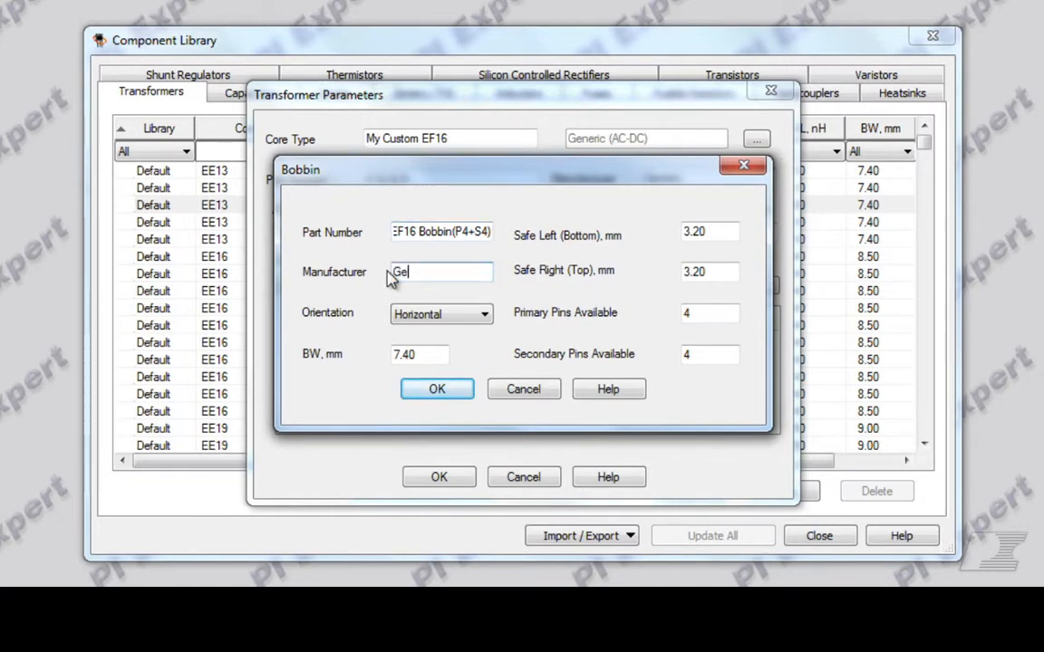
text(neric)
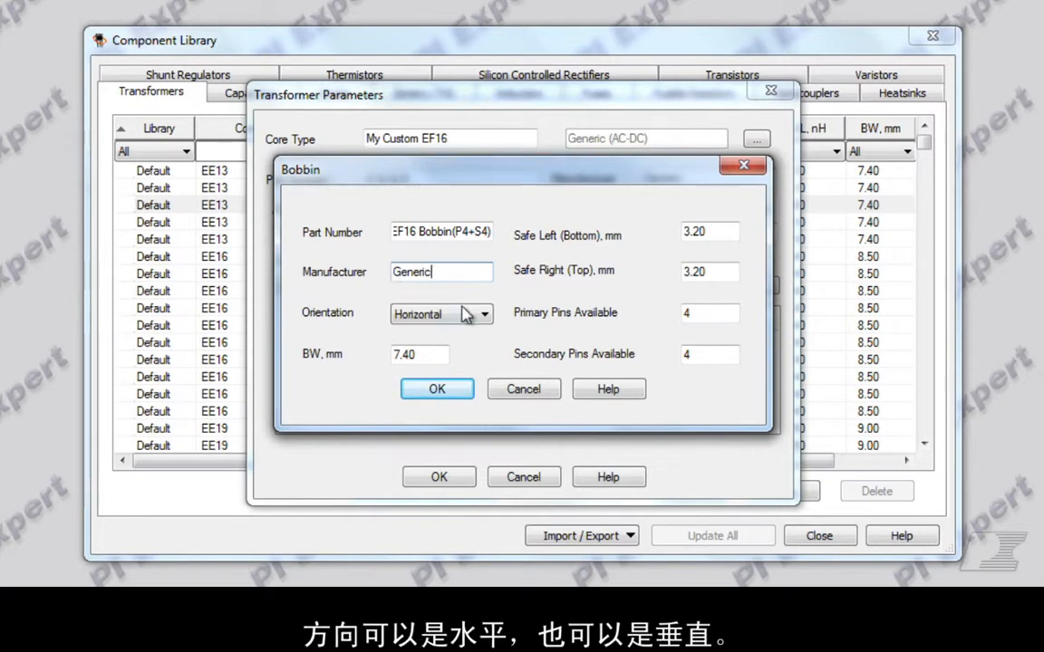
click(480, 317)
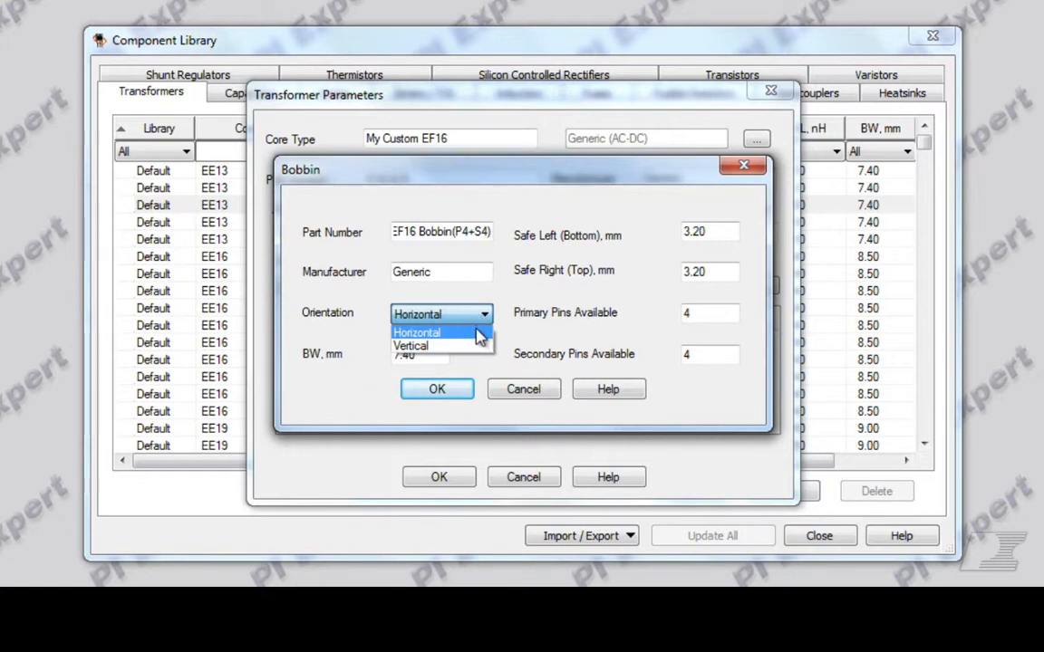
click(479, 335)
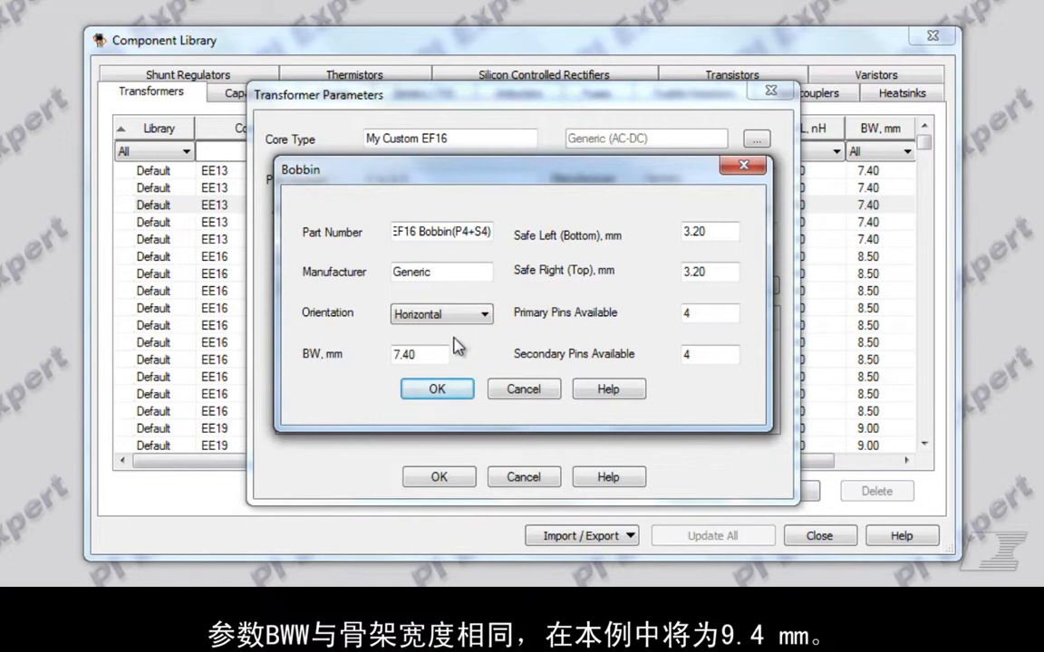
- Set the bobbin's BW to 9.4 mm with 4 primary and 4 secondary pins available, and accept the bobbin
double_click(434, 352)
text(9.4)
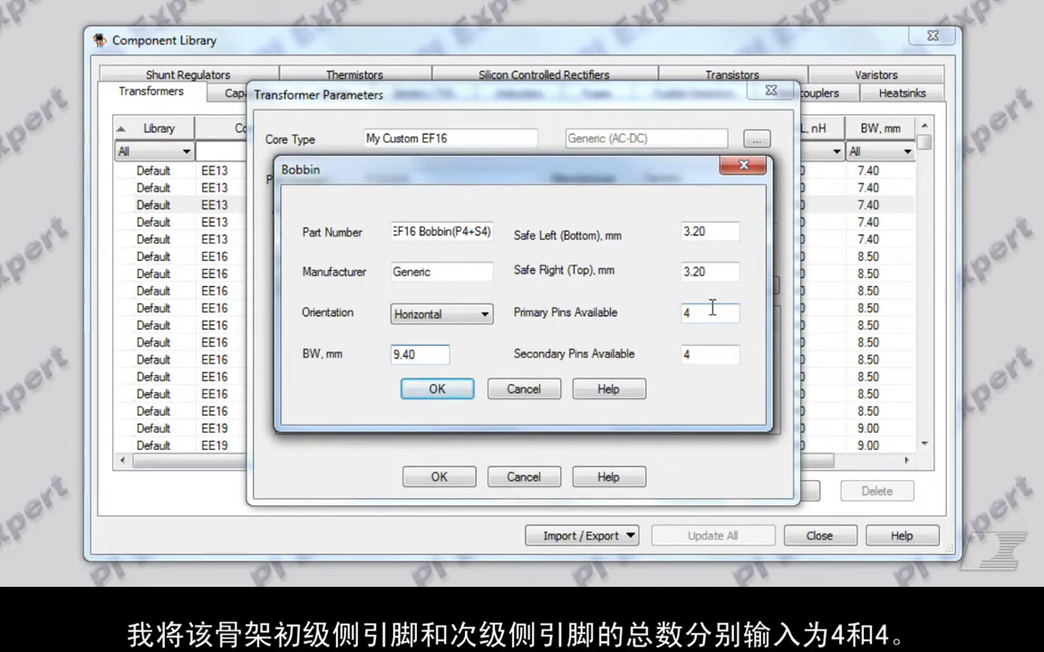
double_click(711, 316)
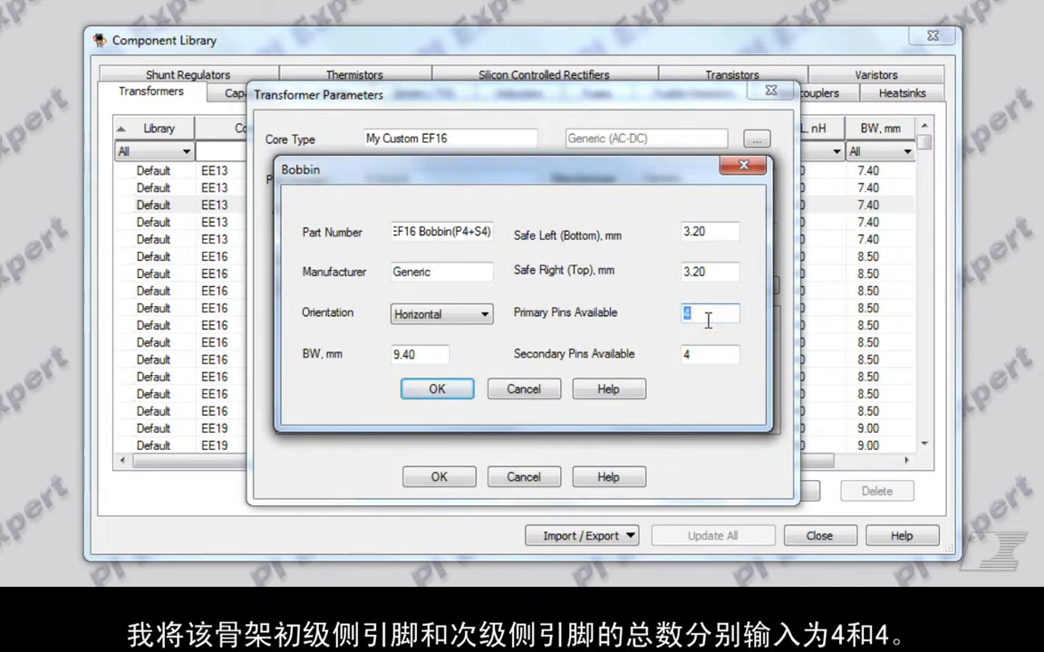
text(4)
double_click(702, 353)
text(4)
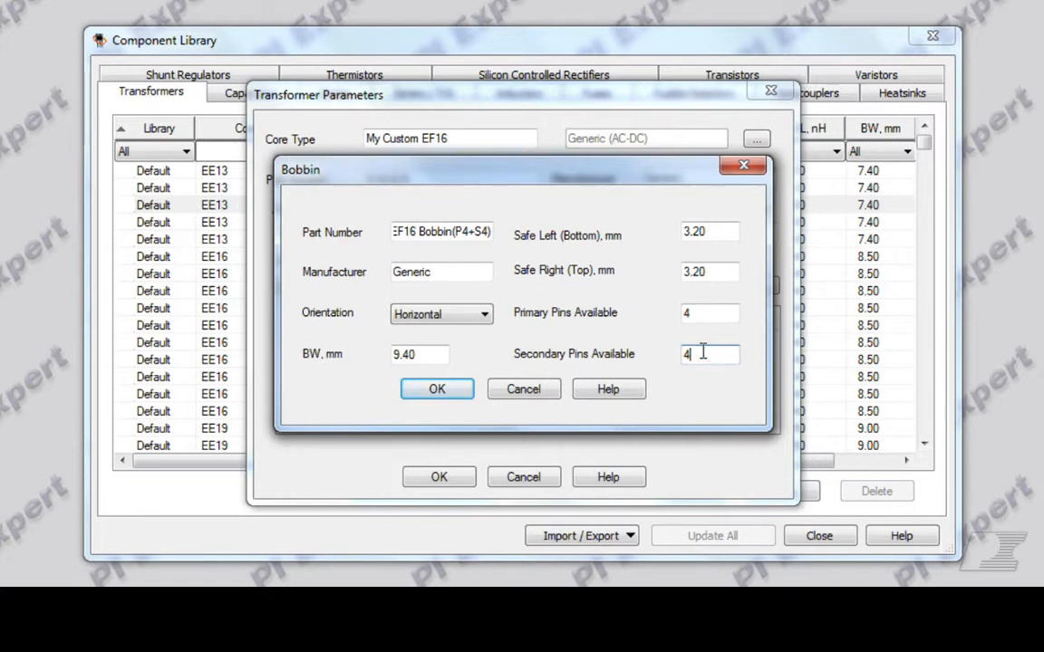
click(447, 389)
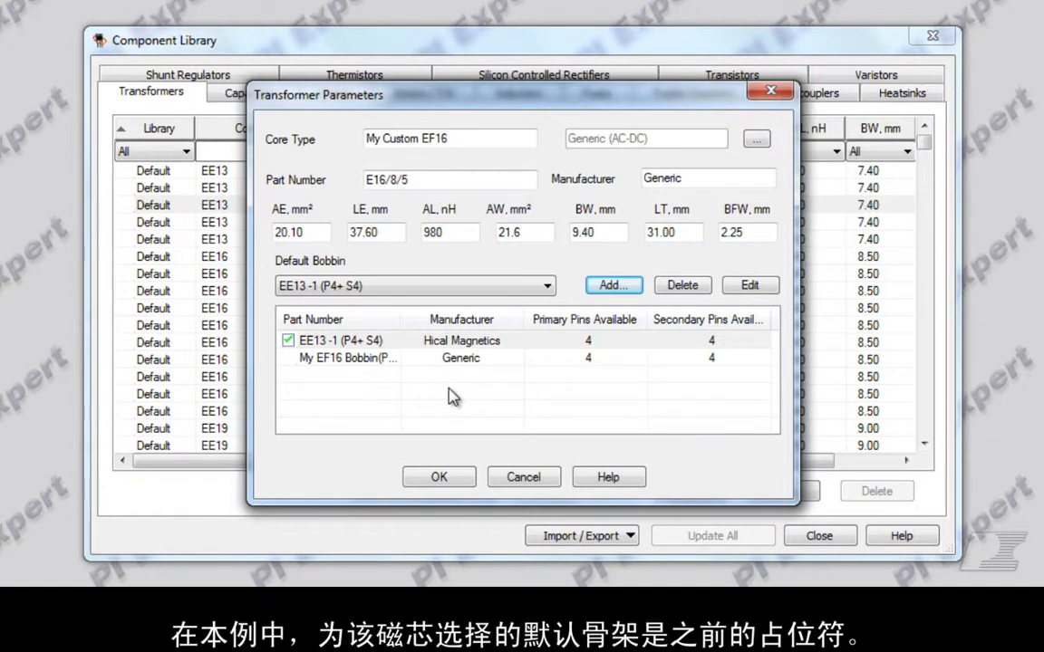
- Delete the placeholder EE13 -1 (P4+ S4) bobbin from the core and select My EF16 Bobbin(P4+S4) in the bobbin list
click(381, 340)
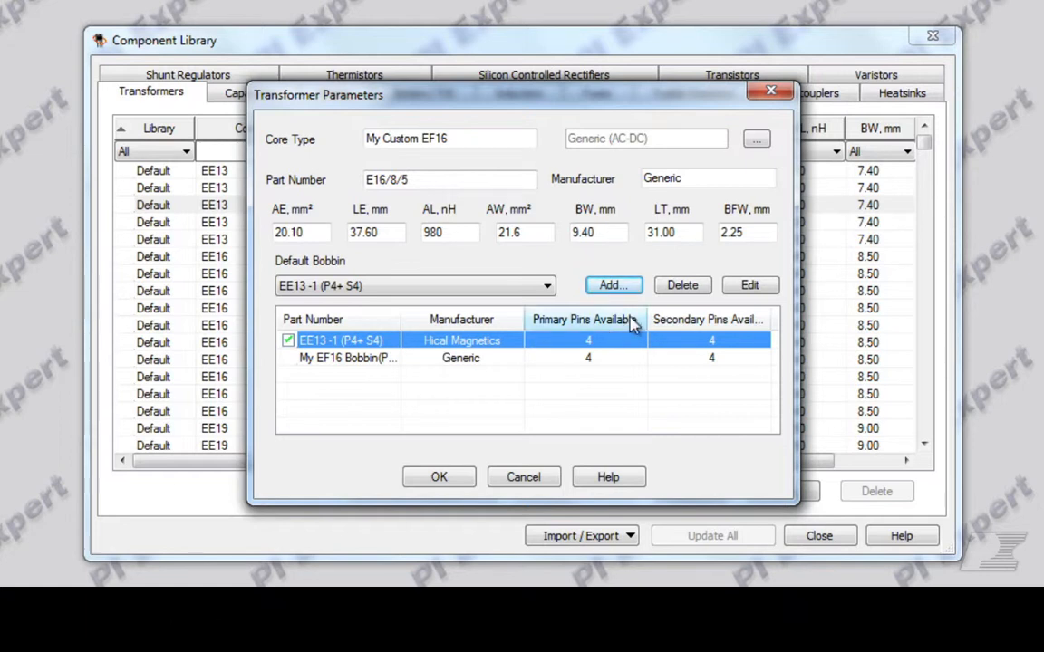
click(675, 288)
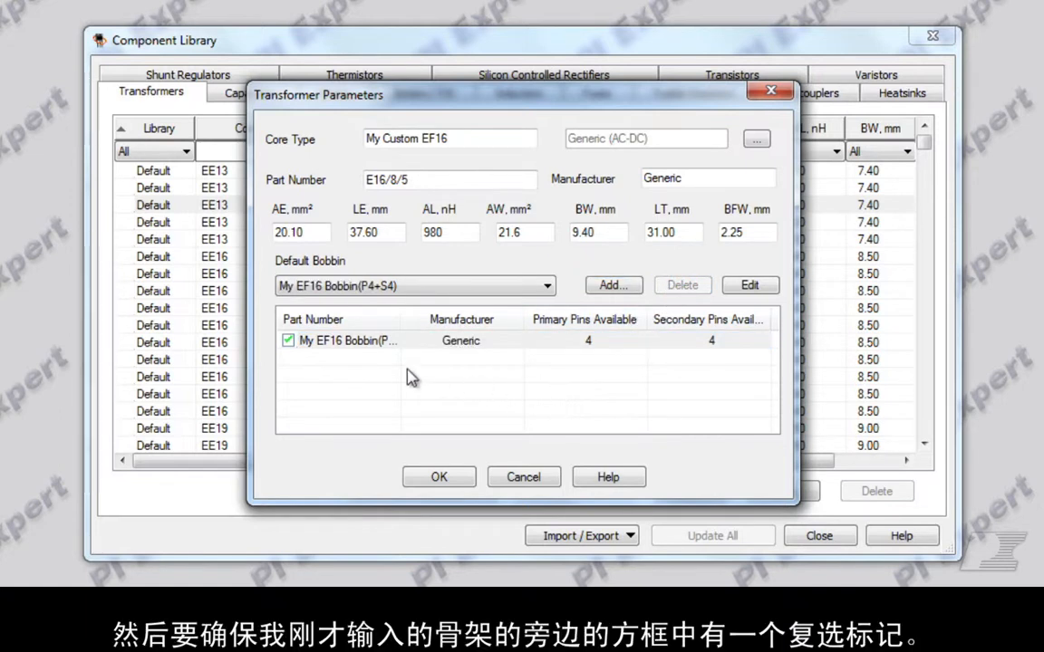
click(366, 344)
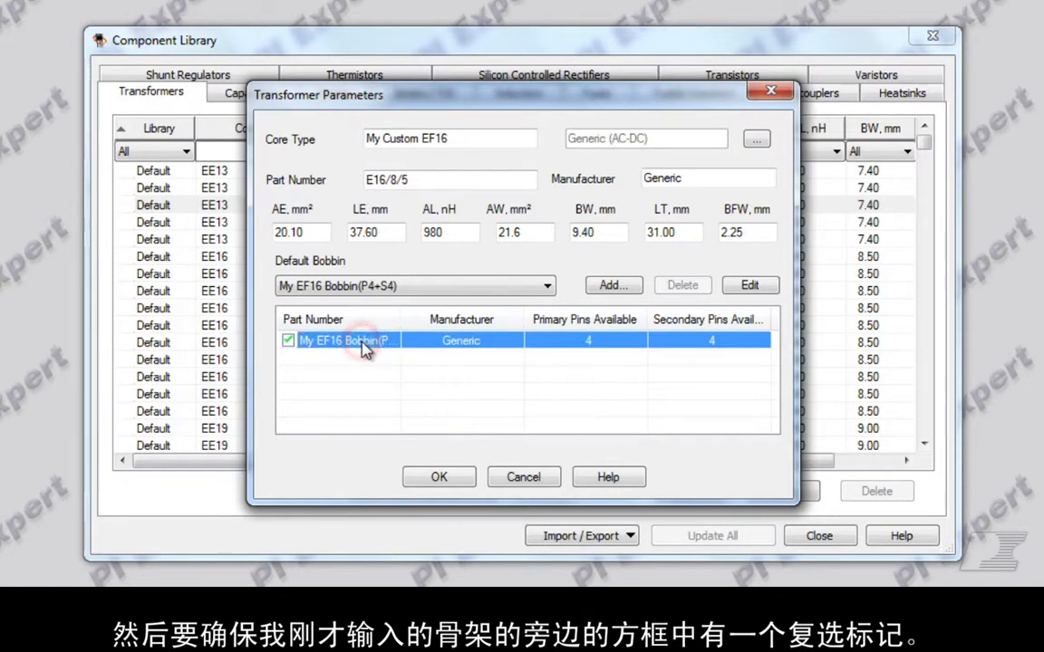
- Accept the custom transformer core and update the transformer library with it, closing the Component Library
click(436, 478)
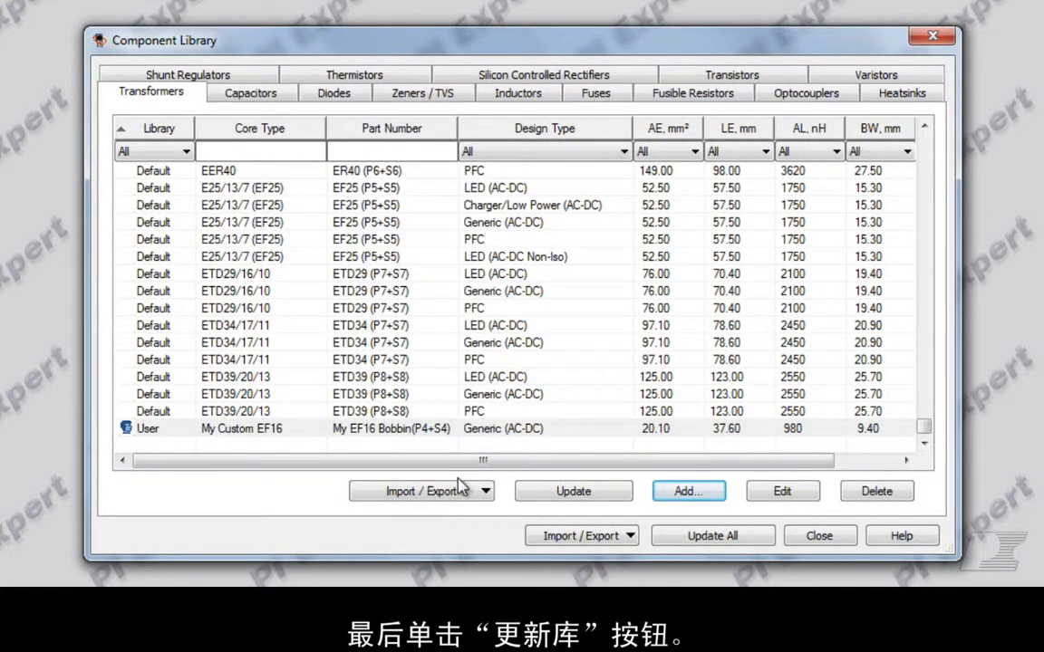
click(551, 494)
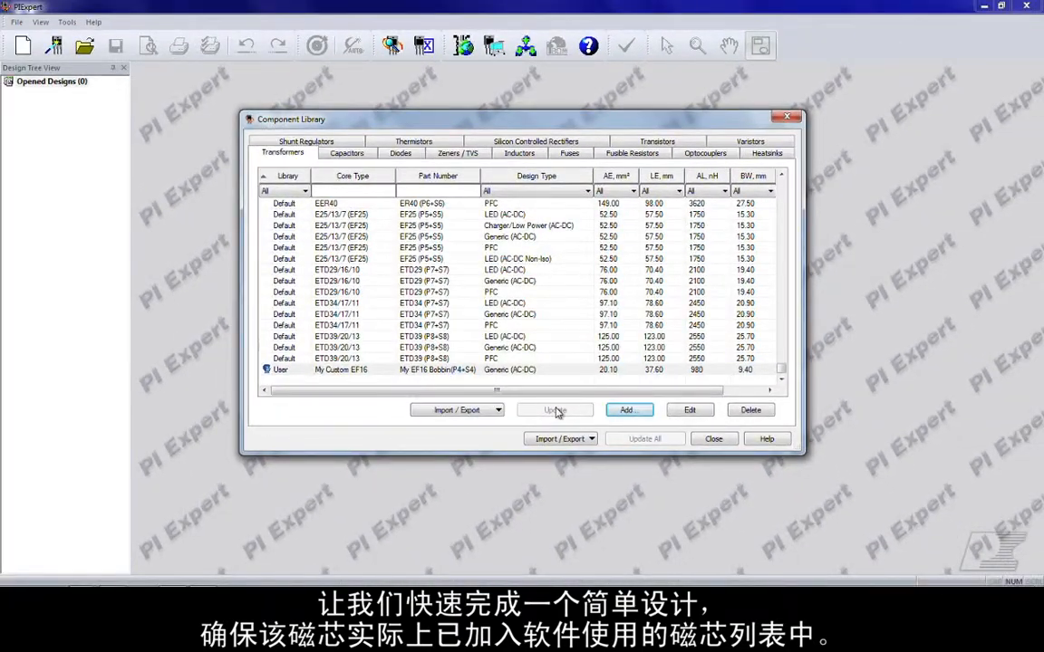
click(713, 439)
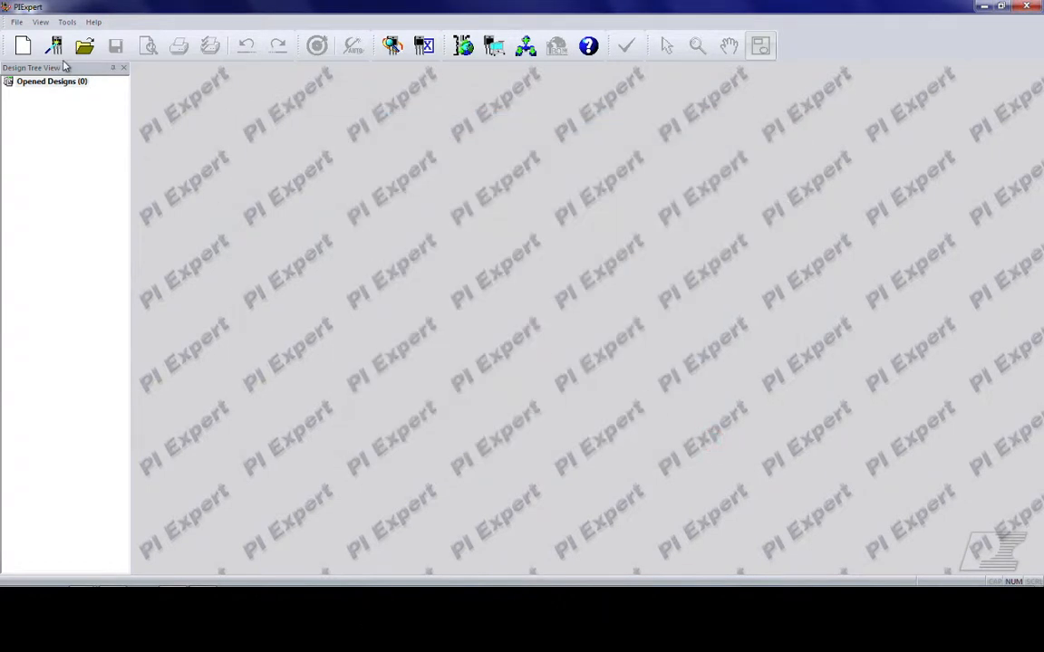
- Start a new Flyback design using the TinySwitch product line with the TinySwitch-4 family, and continue to the input voltage options
click(22, 45)
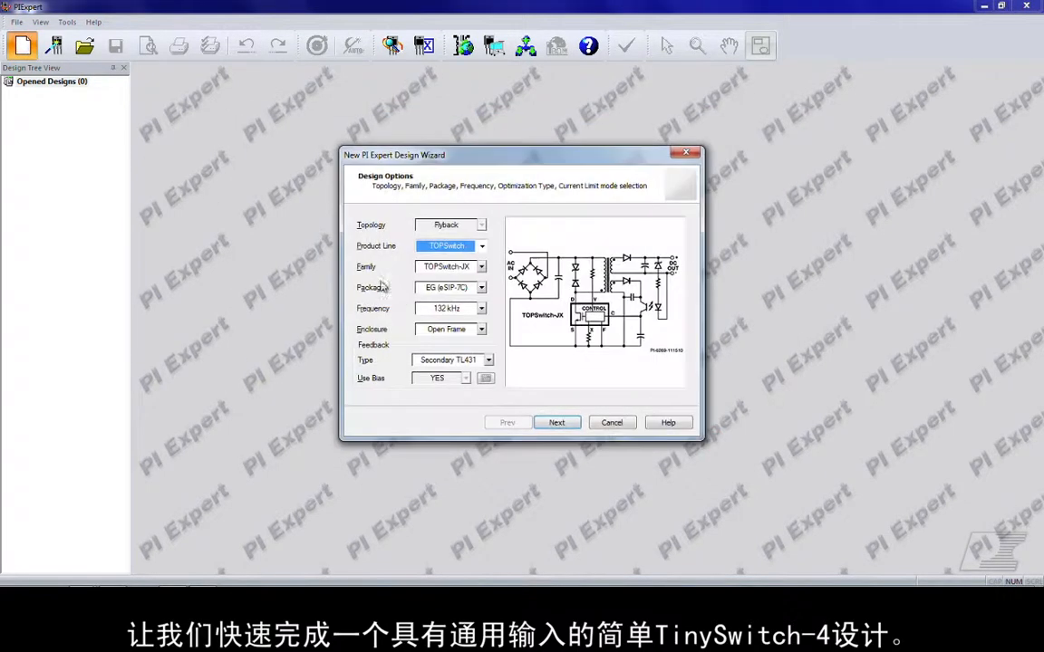
click(453, 246)
click(451, 277)
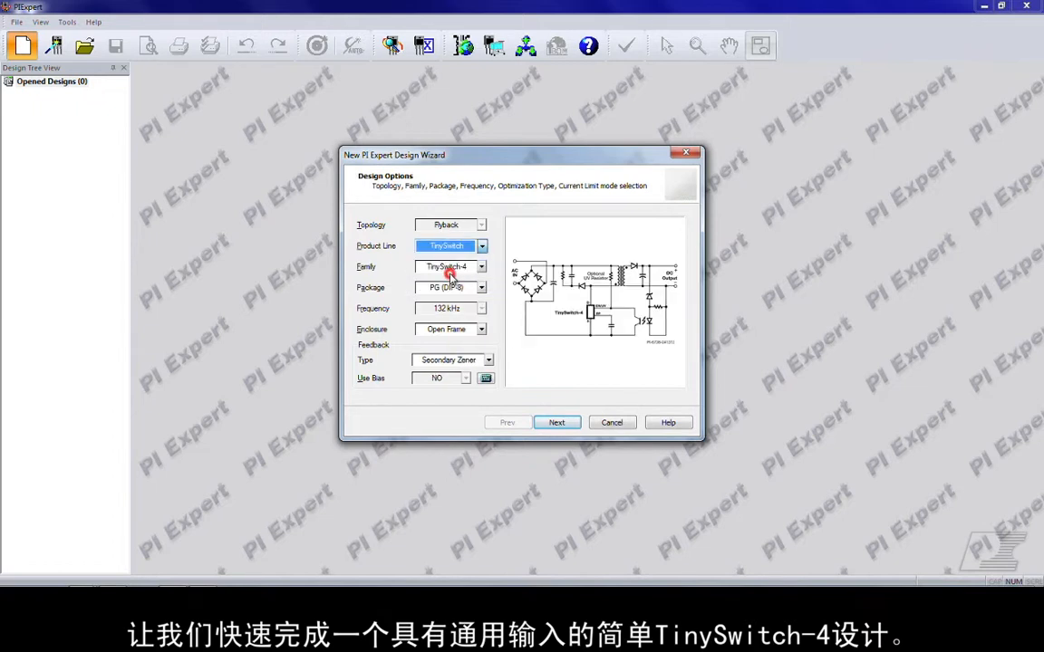
click(557, 423)
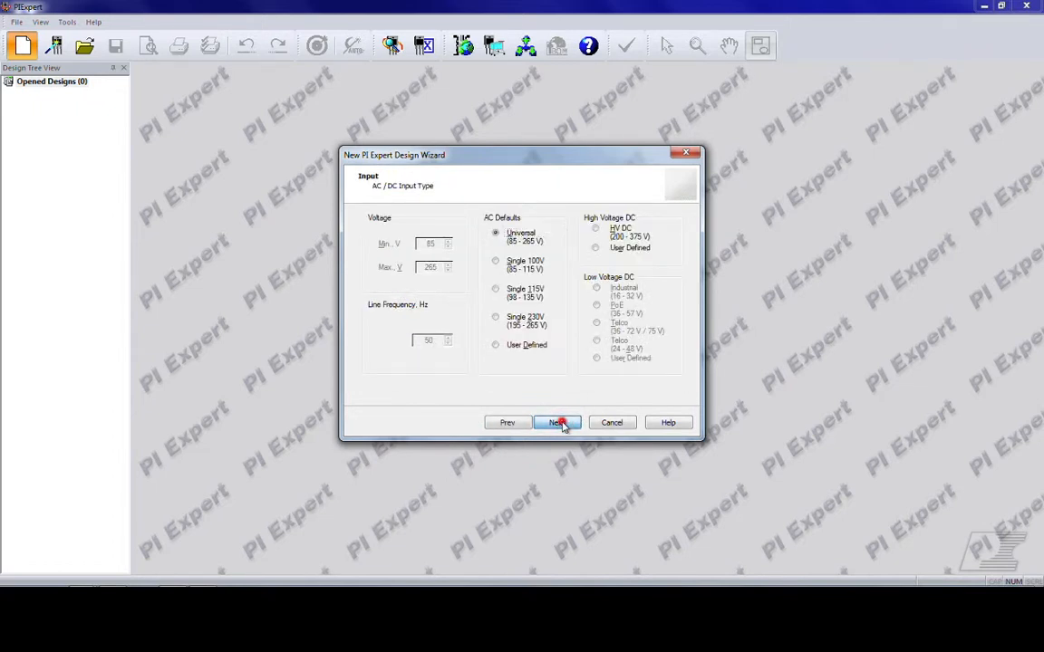
- Accept the Universal (85 - 265 V) AC input, add a single 5 V, 1 A output, and continue to the design settings
click(558, 423)
click(665, 221)
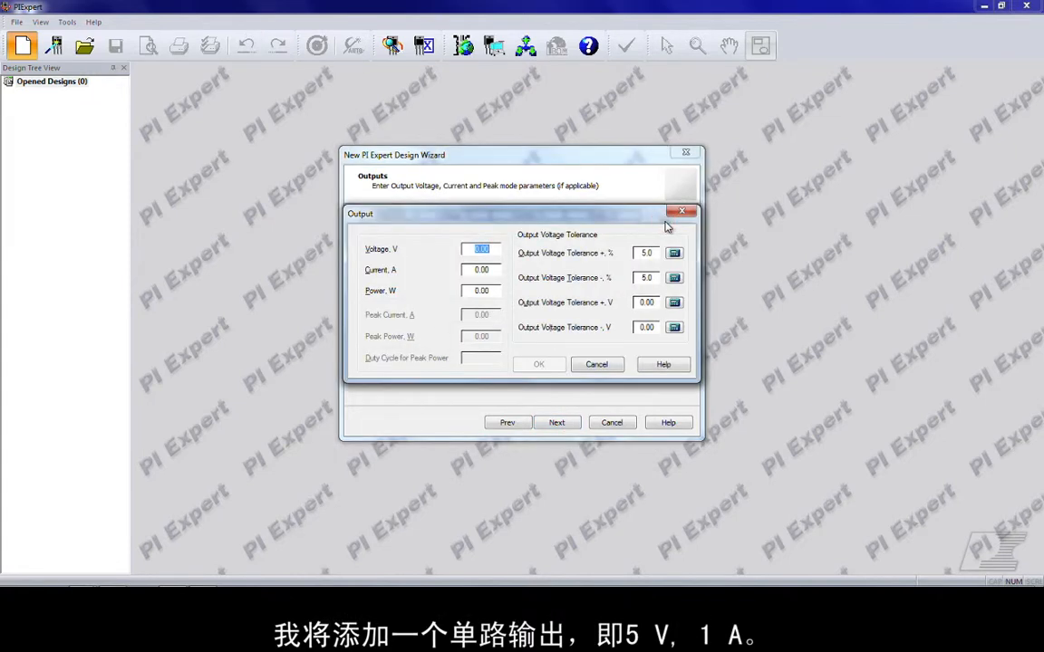
text(5)
key(Tab)
text(1)
click(538, 365)
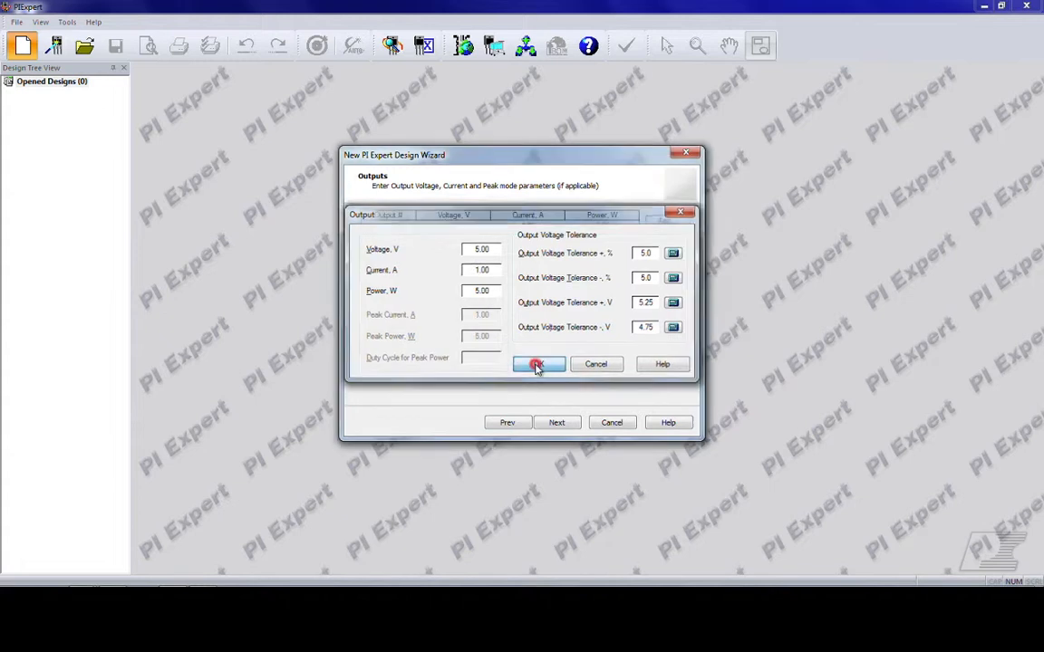
click(556, 422)
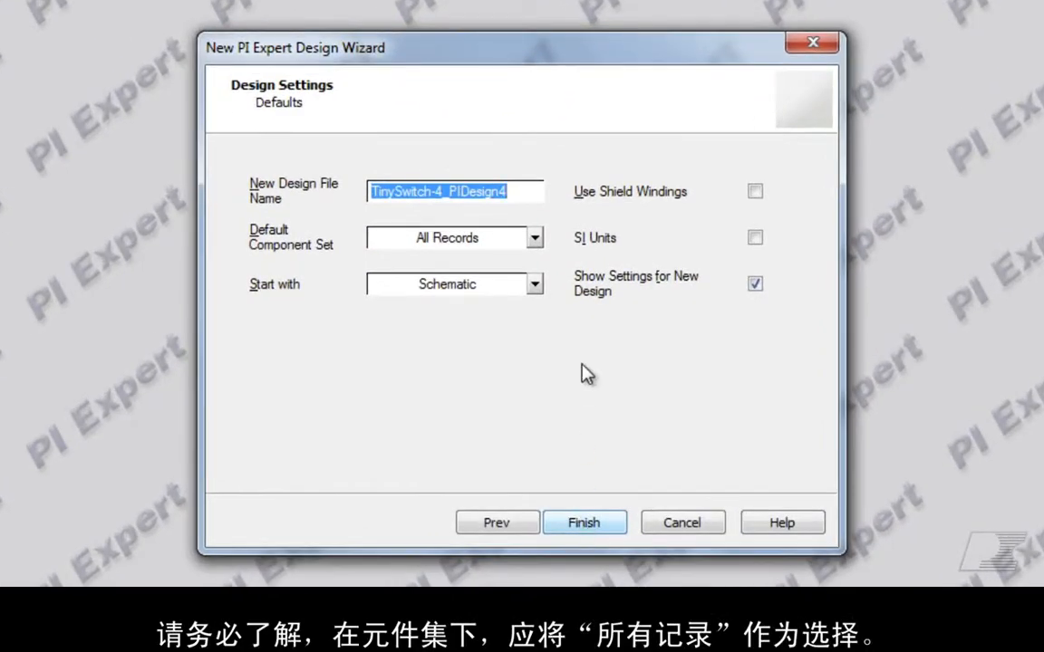
- Finish the new design with All Records as the default component set, and open Solution 1 from an optimization using the default solutions filter
click(535, 238)
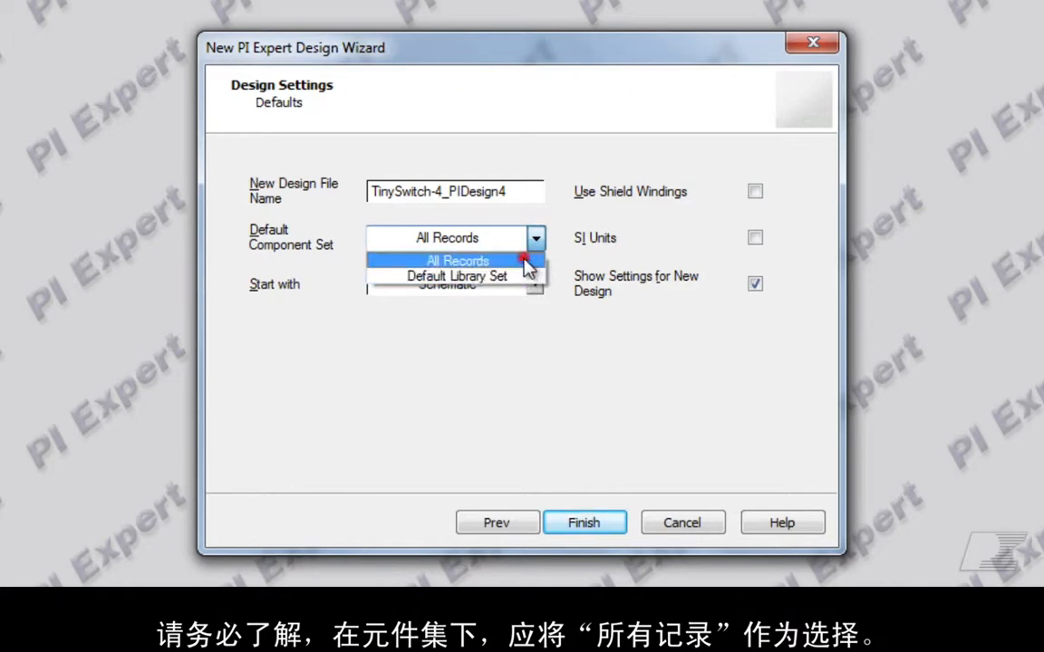
click(528, 262)
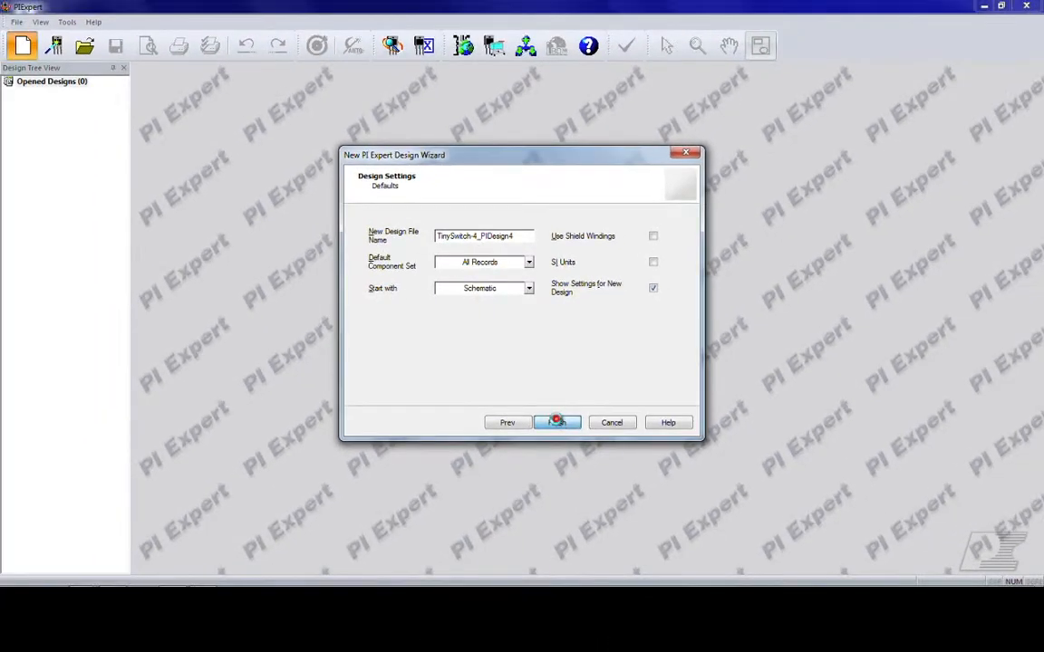
click(556, 422)
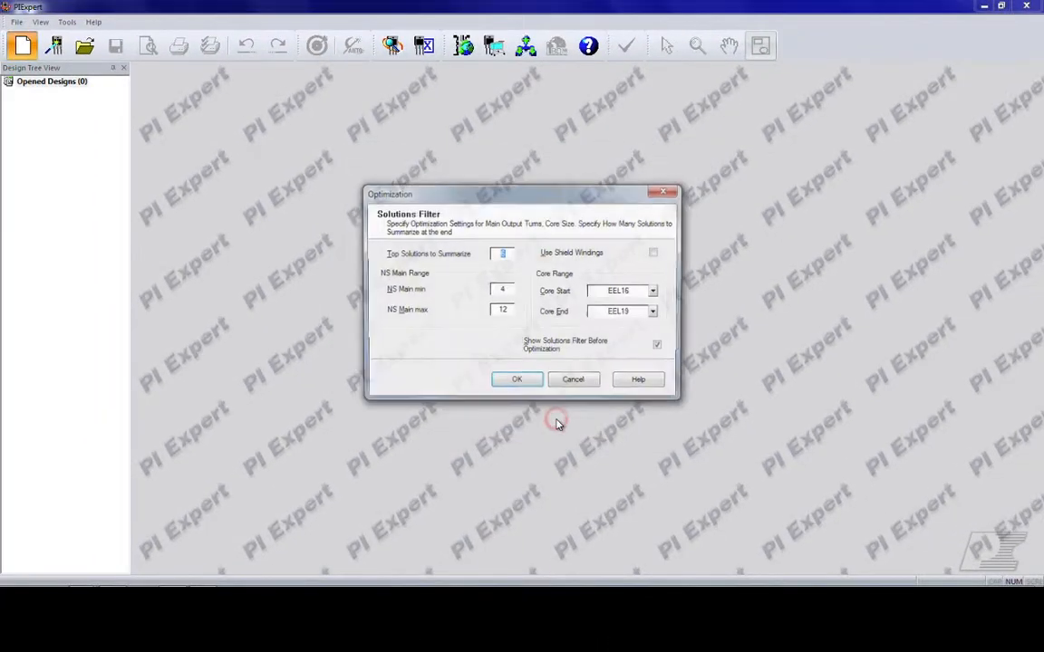
click(515, 382)
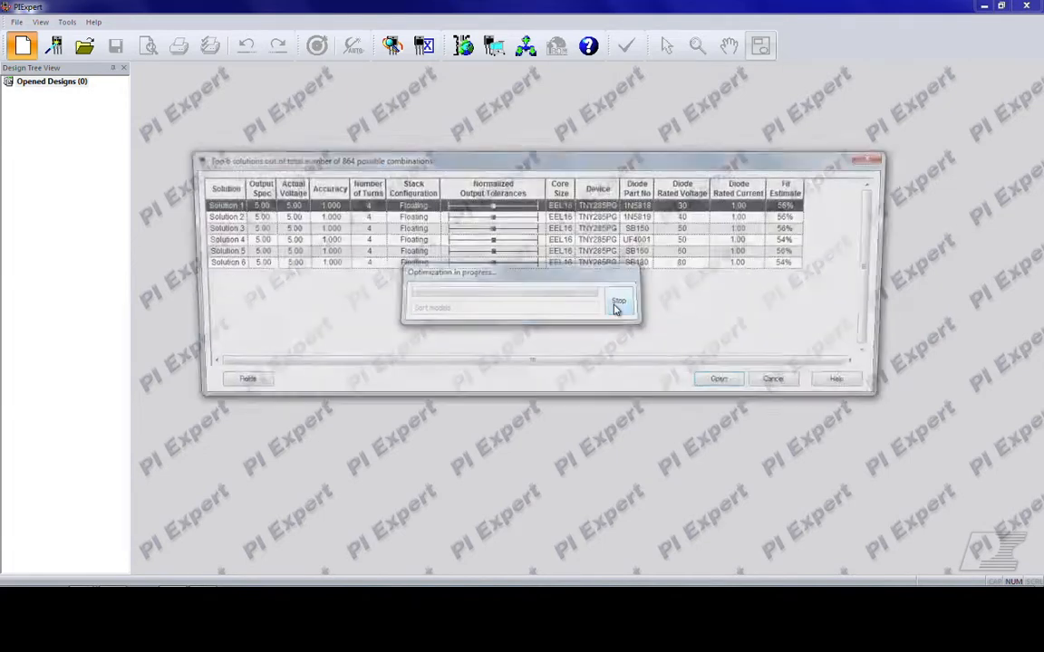
click(728, 387)
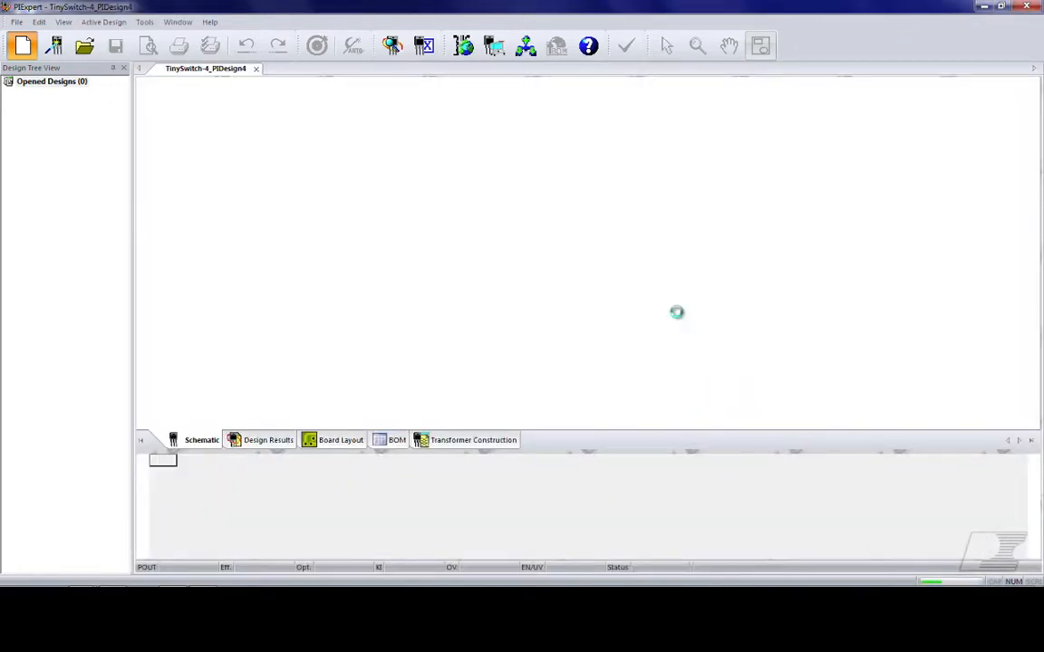
- Open the settings of transformer T1 from the schematic
double_click(616, 183)
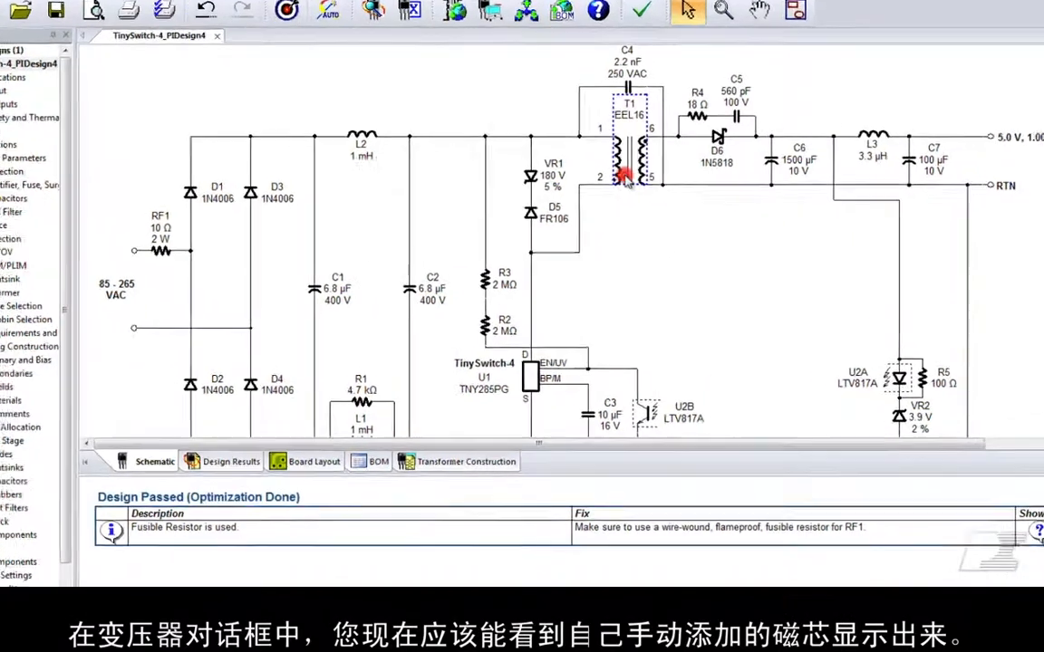